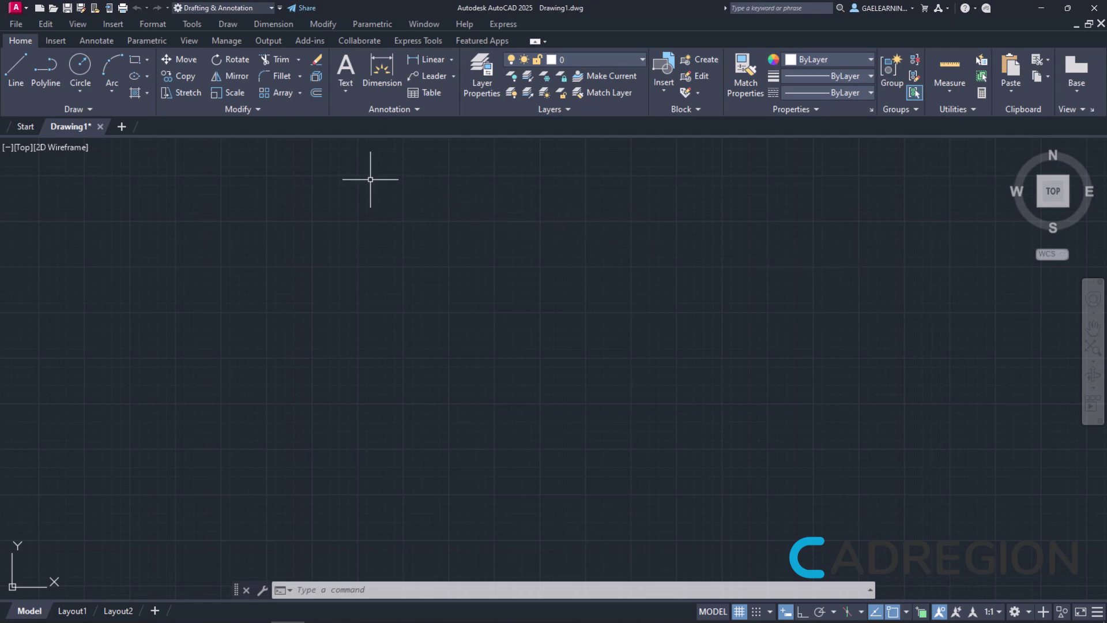
# - Browse the Draw menu, then enter LINE at the command line
pyautogui.click(231, 25)
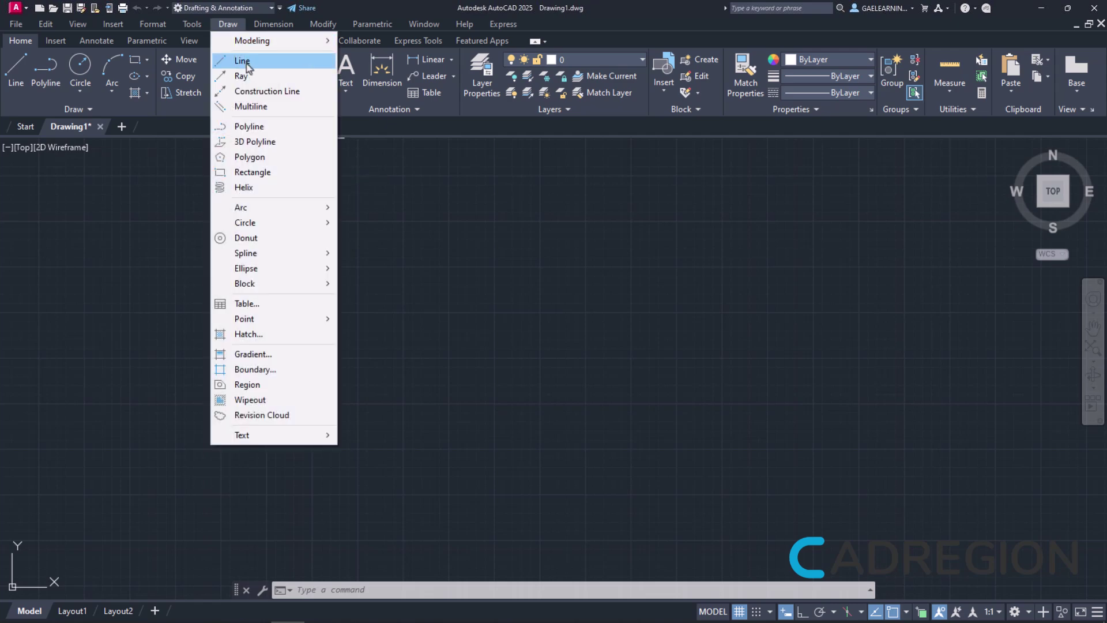
pyautogui.press('Escape')
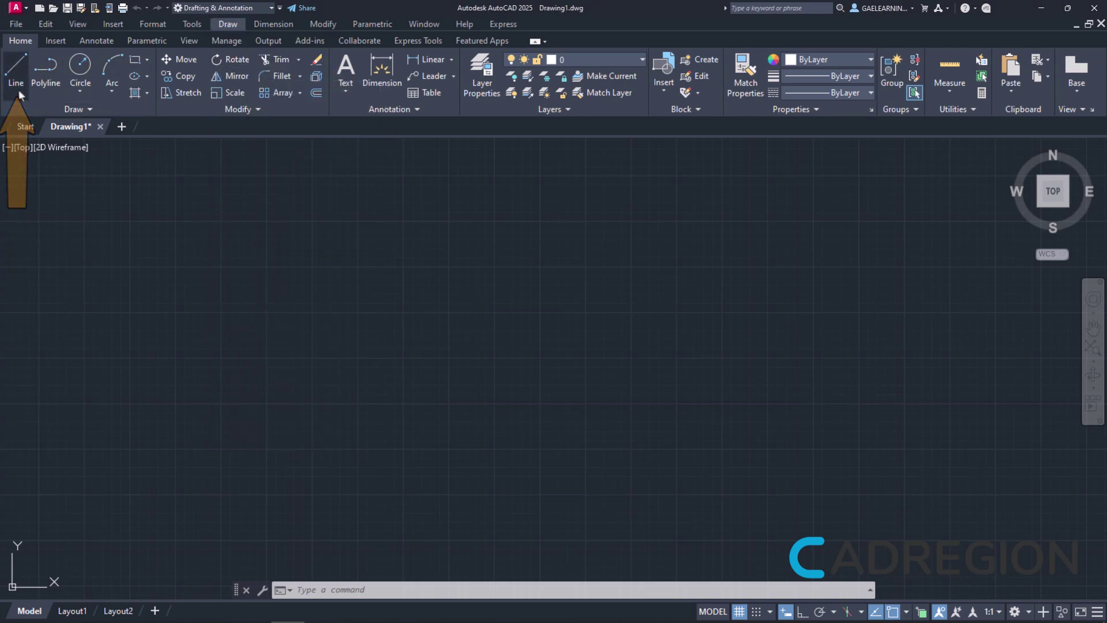
pyautogui.click(355, 589)
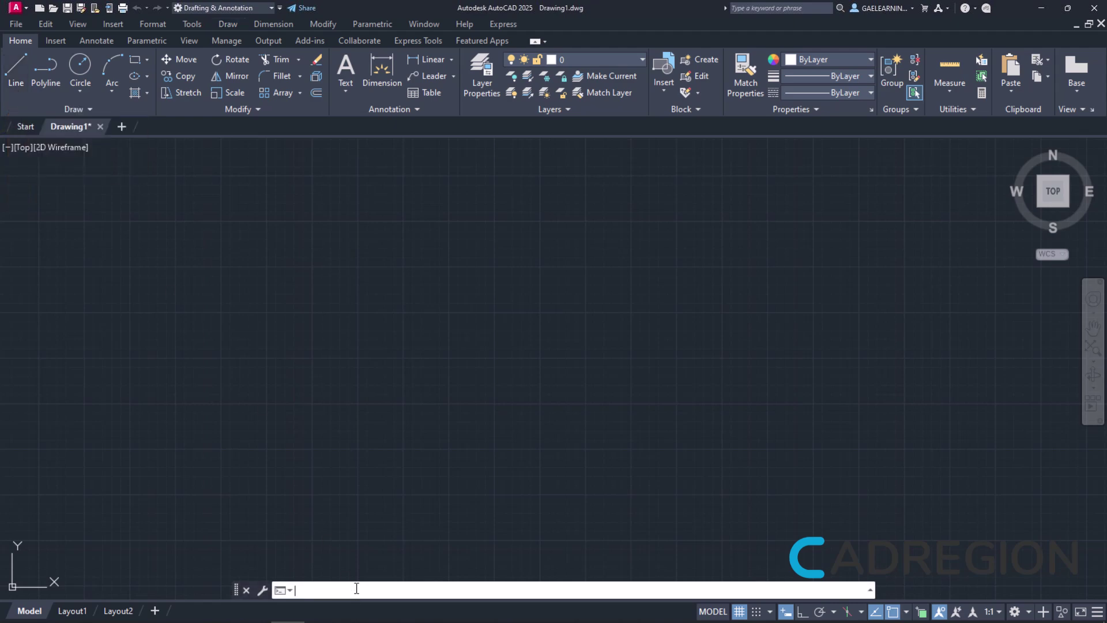
pyautogui.write('line')
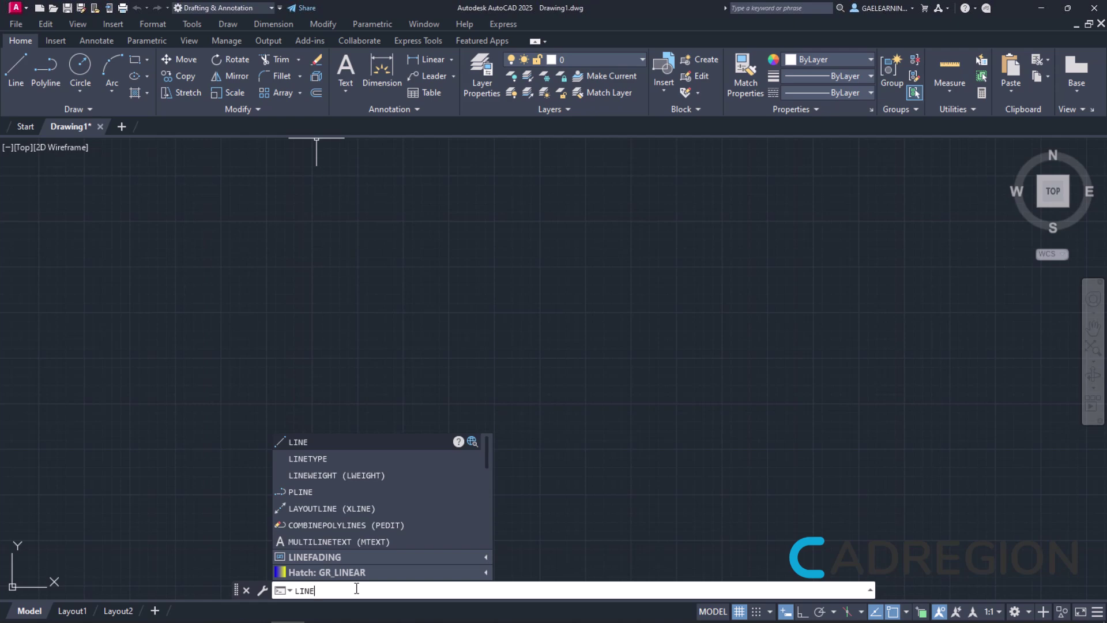
pyautogui.press('Return')
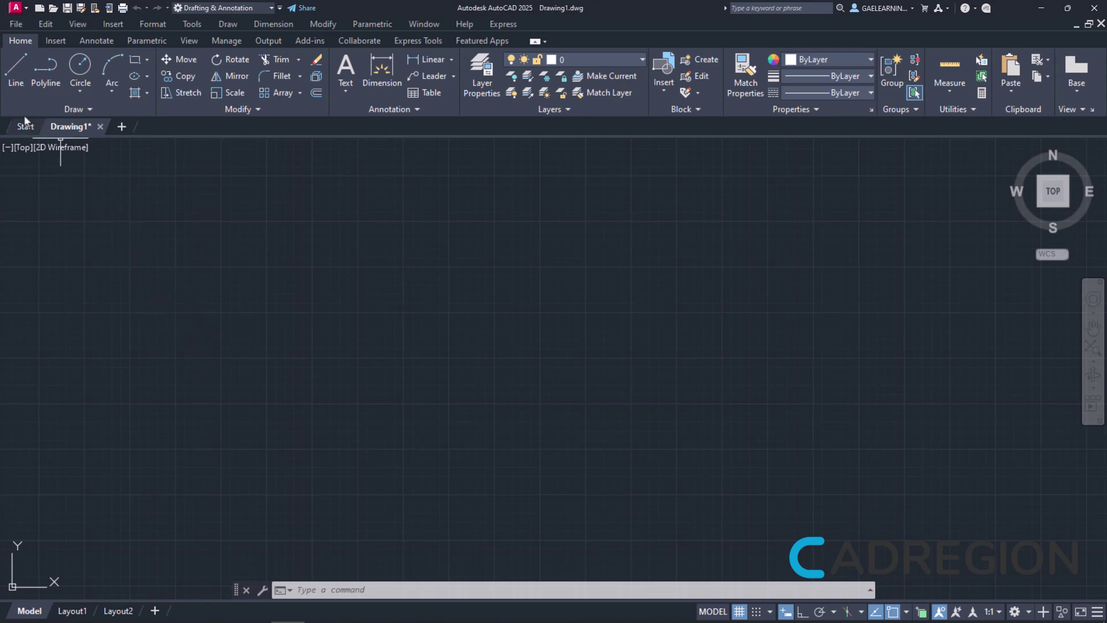
# - Start LINE from the ribbon and draw a first segment rising about 5° to the right
pyautogui.click(19, 86)
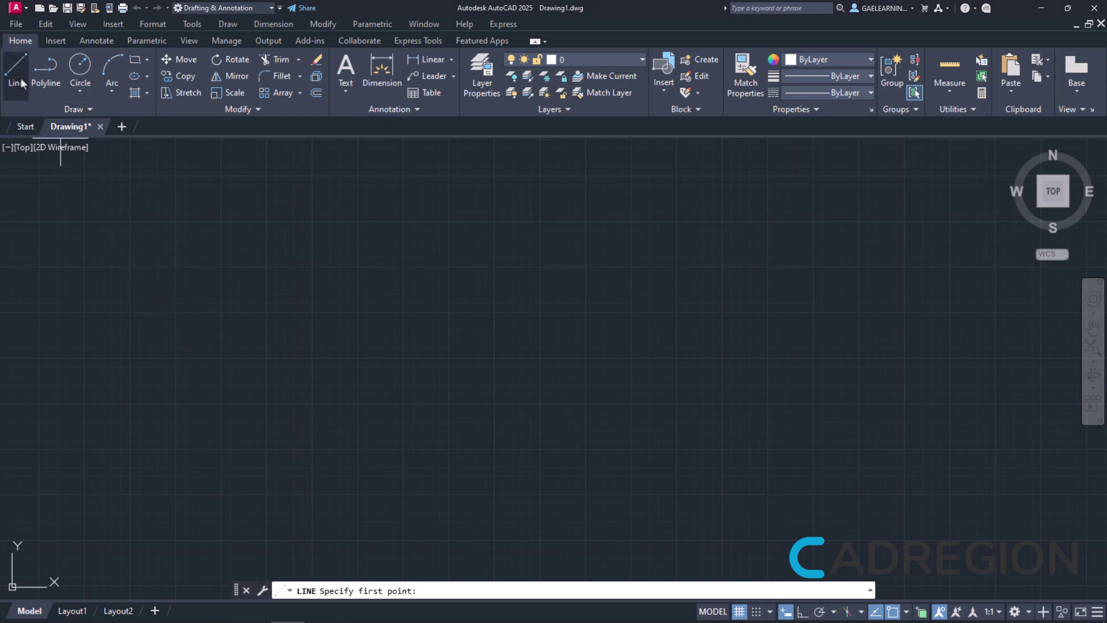
pyautogui.click(310, 411)
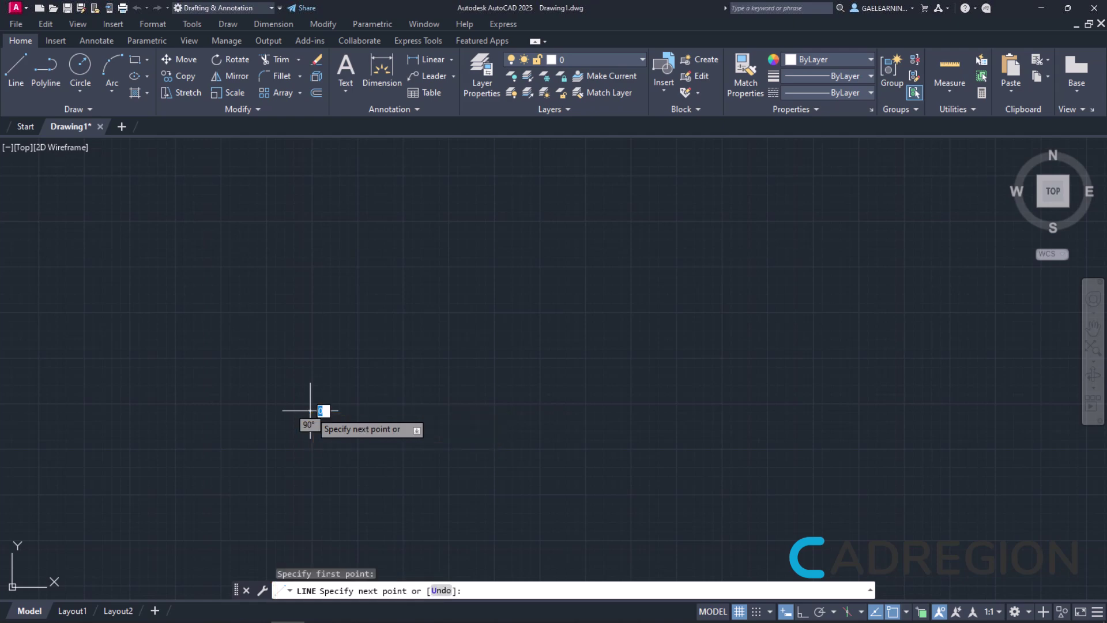
pyautogui.click(509, 393)
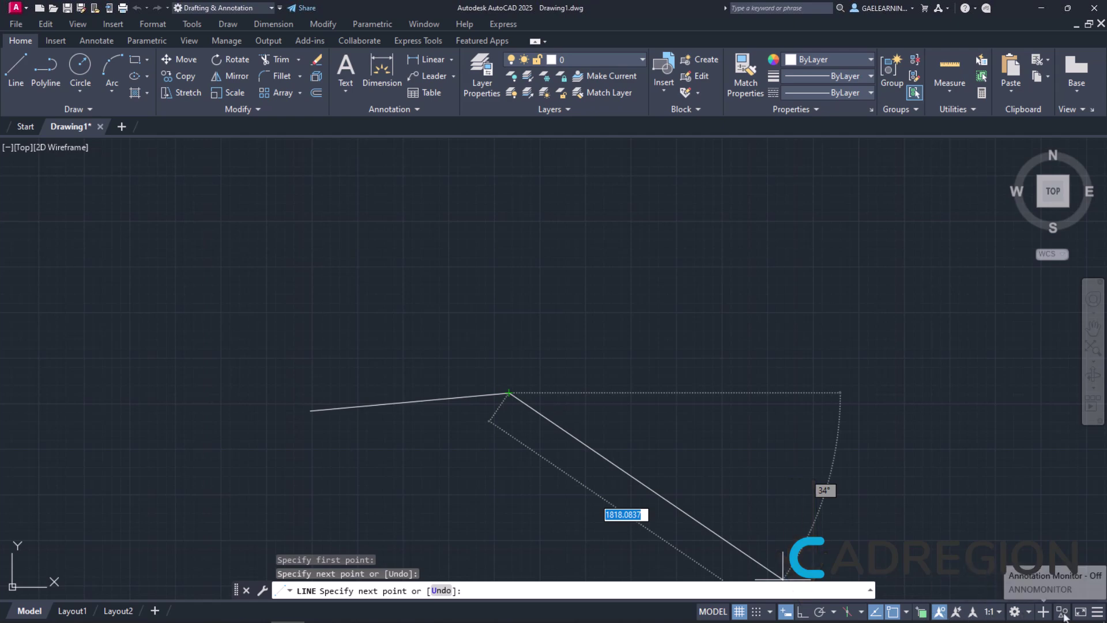
# - Show Ortho Mode on the status bar and switch it on
pyautogui.click(1097, 612)
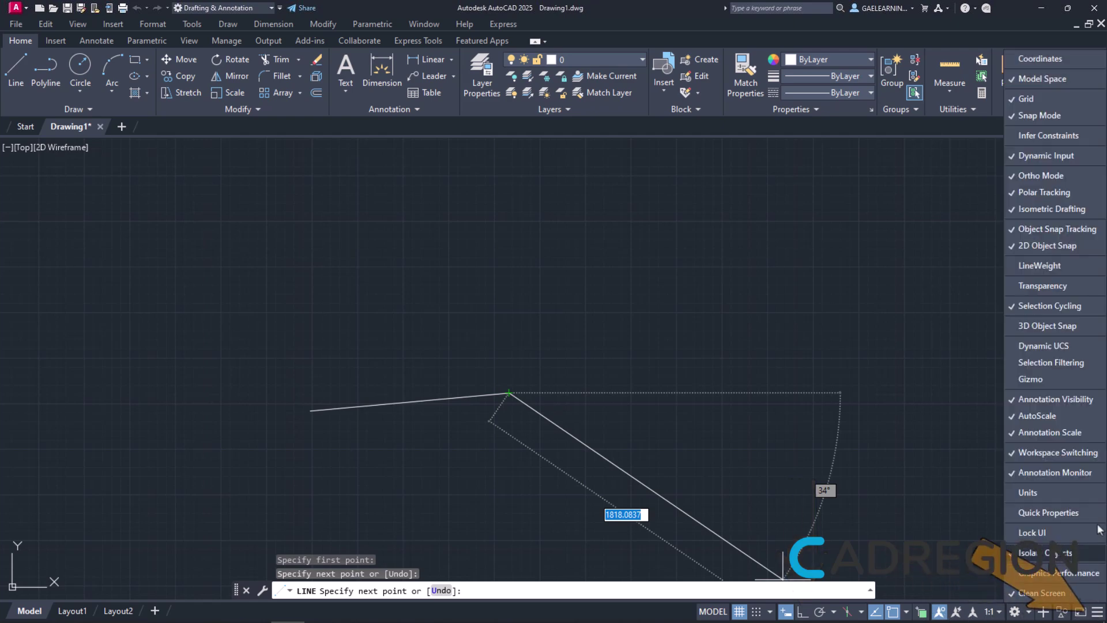
pyautogui.click(1079, 175)
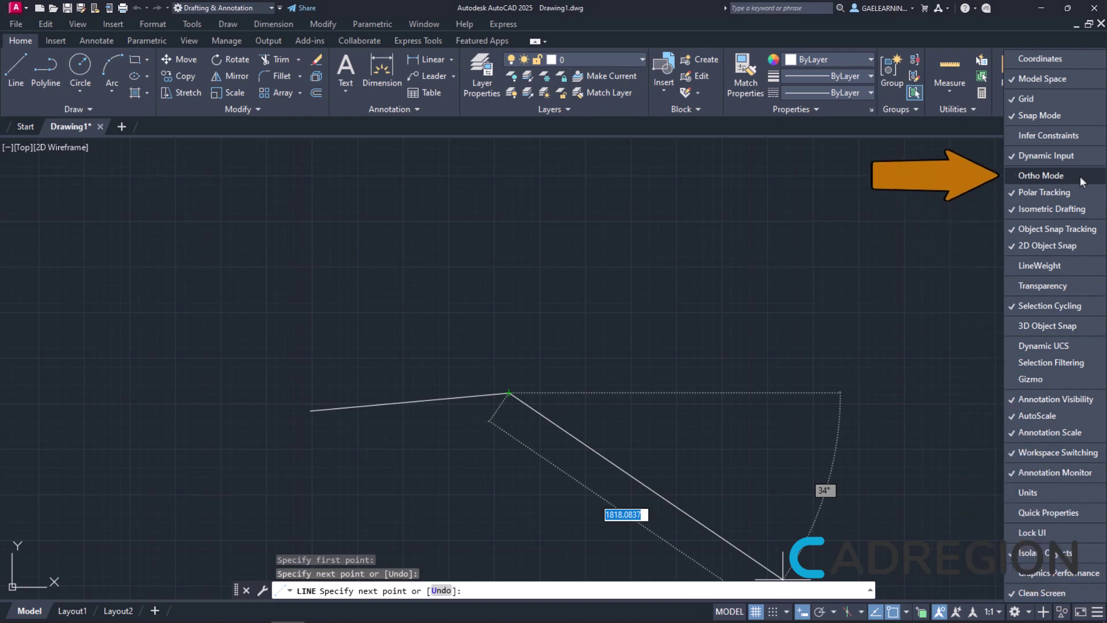
pyautogui.click(1079, 176)
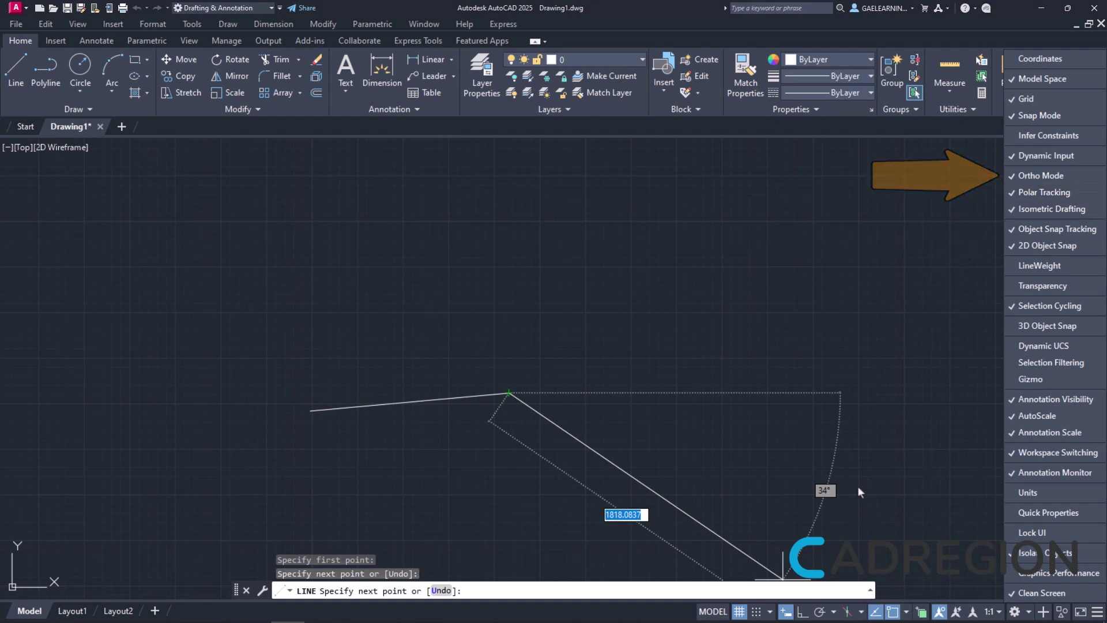
pyautogui.click(802, 611)
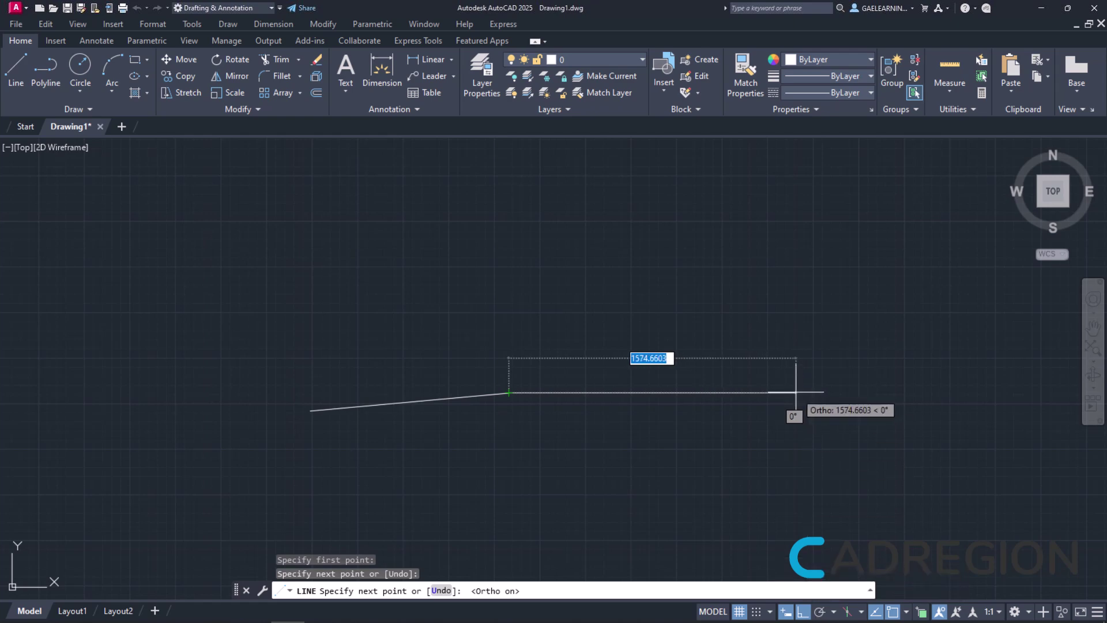
# - Add a horizontal segment, then a vertical segment rising from its end
pyautogui.click(683, 389)
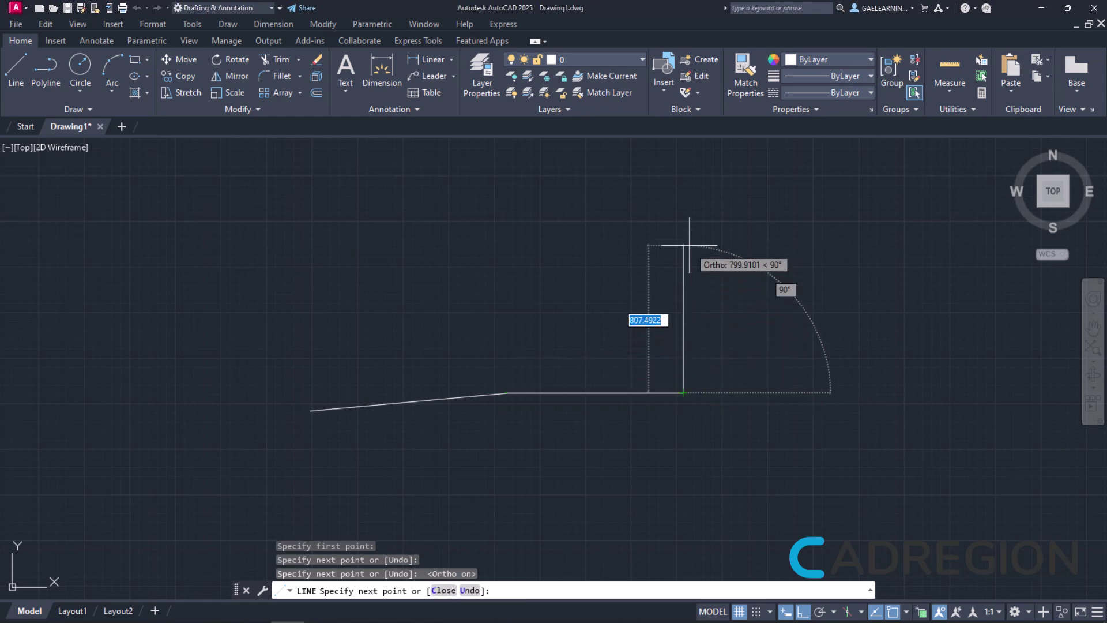
pyautogui.click(683, 201)
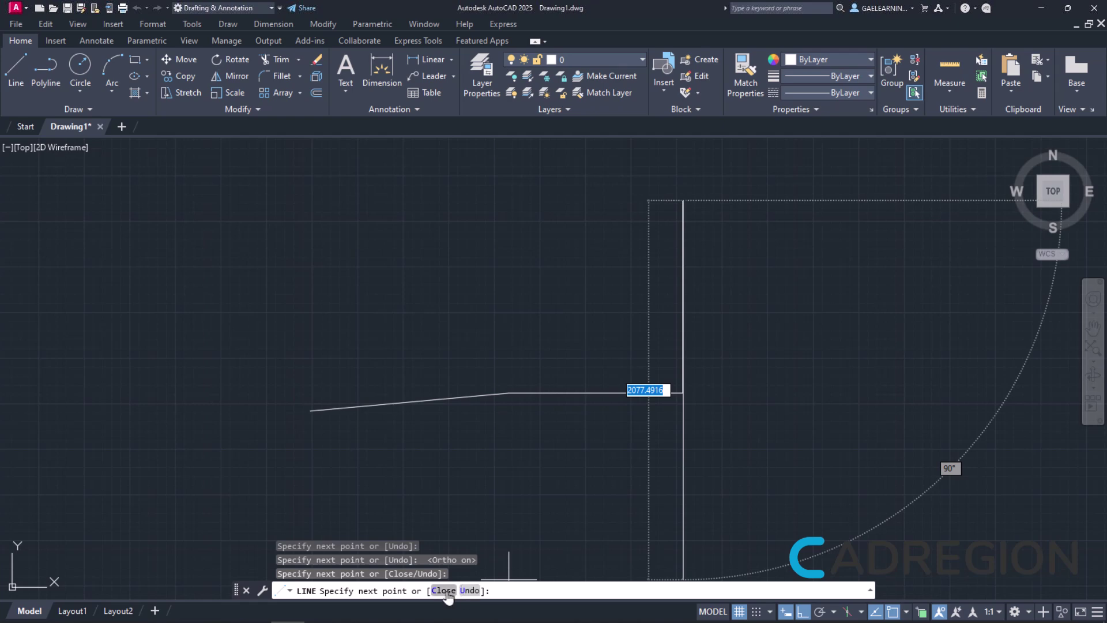
# - Close the outline back to the start point, then select the lower sloped line
pyautogui.click(444, 591)
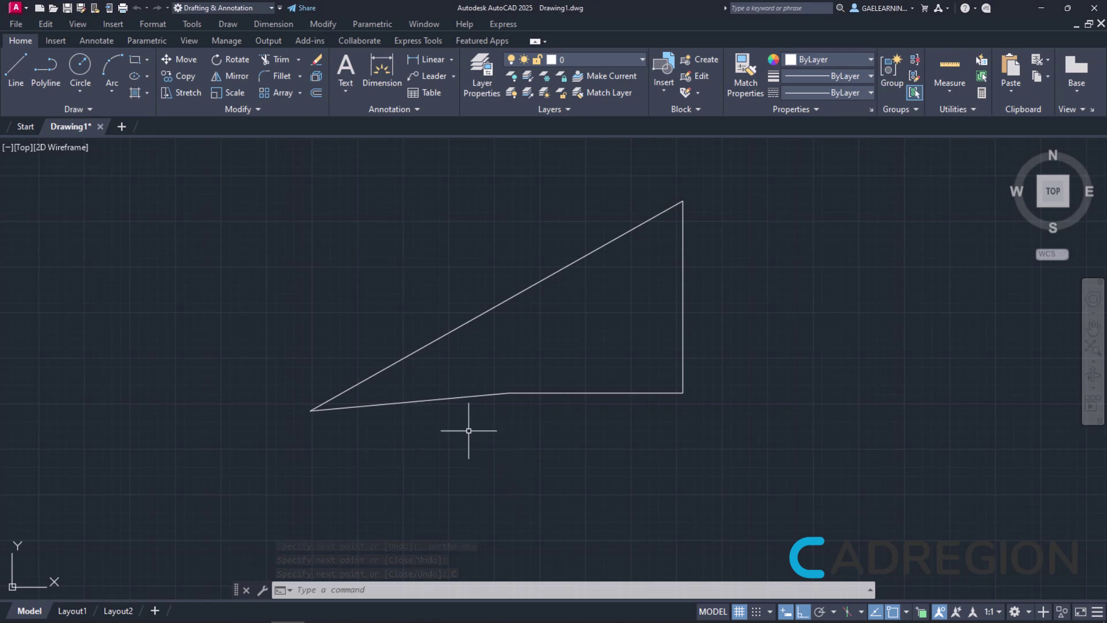
pyautogui.click(468, 397)
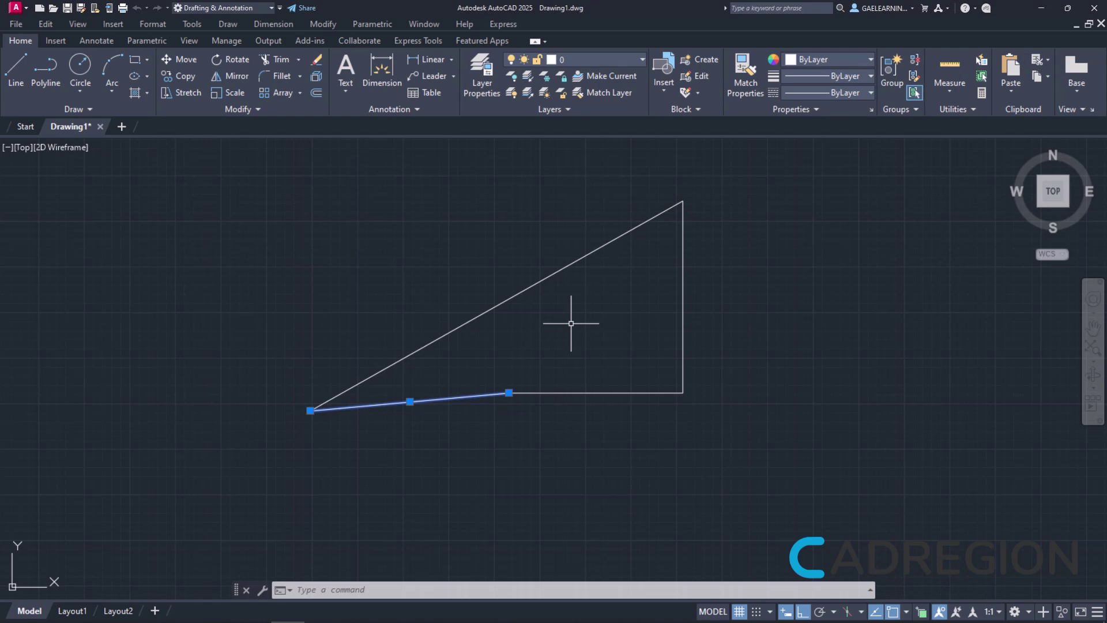
# - Select all lines and delete them, then turn Ortho off
pyautogui.press('Escape')
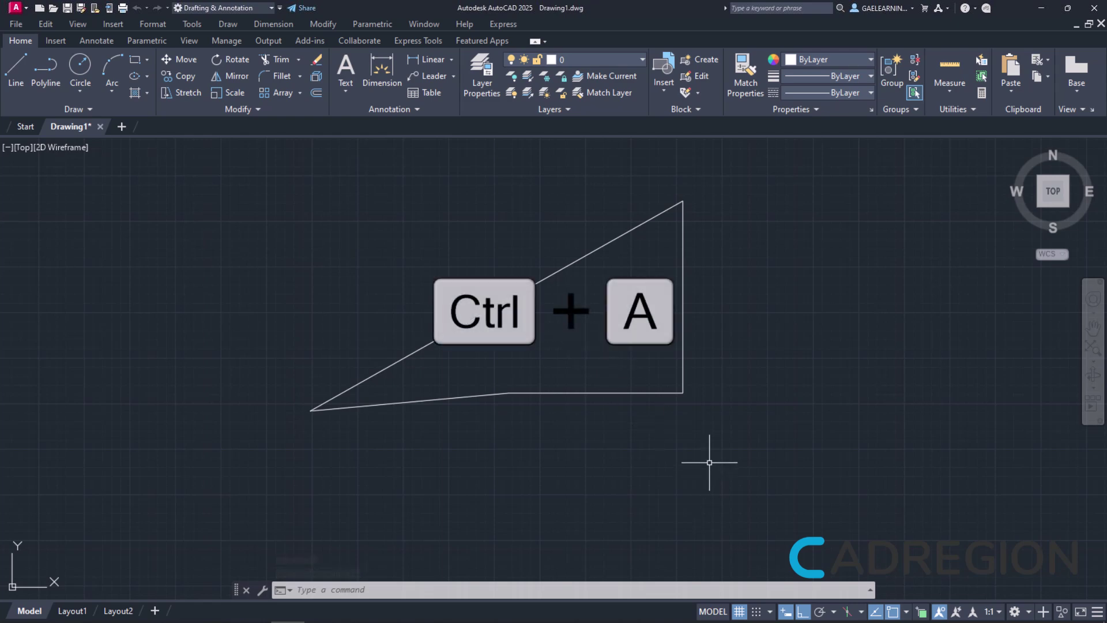
pyautogui.hotkey('ctrl', 'a')
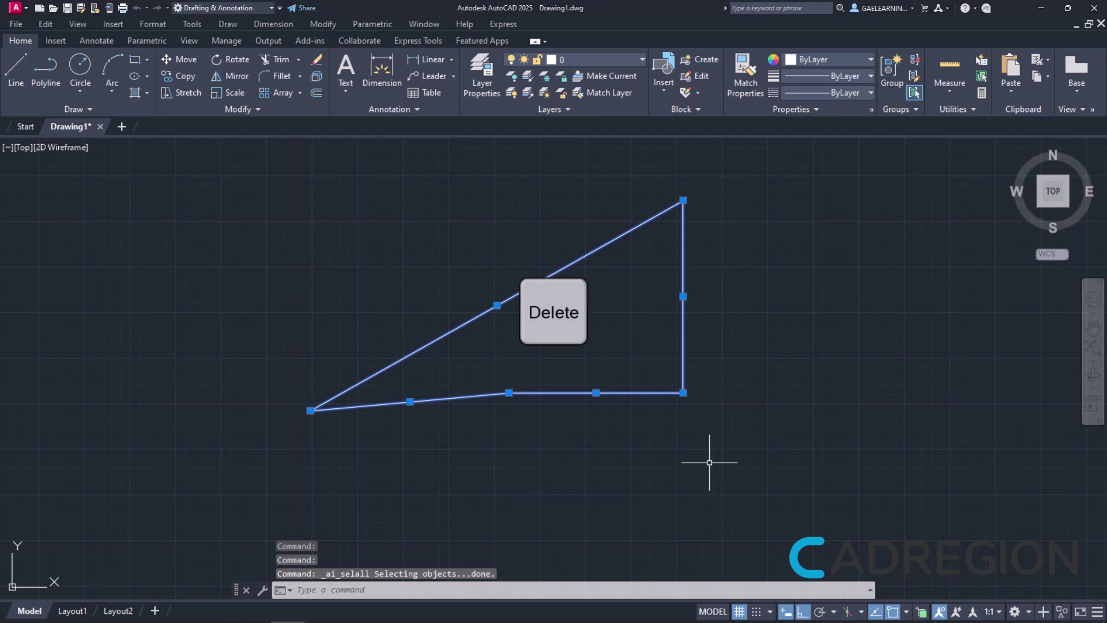
pyautogui.press('Delete')
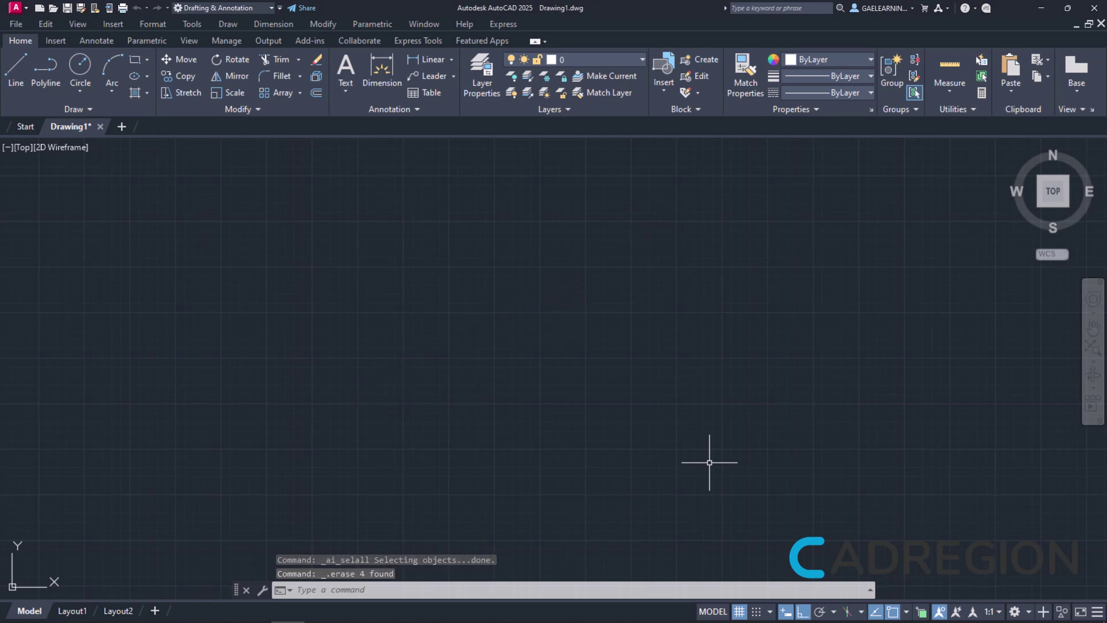
pyautogui.click(801, 613)
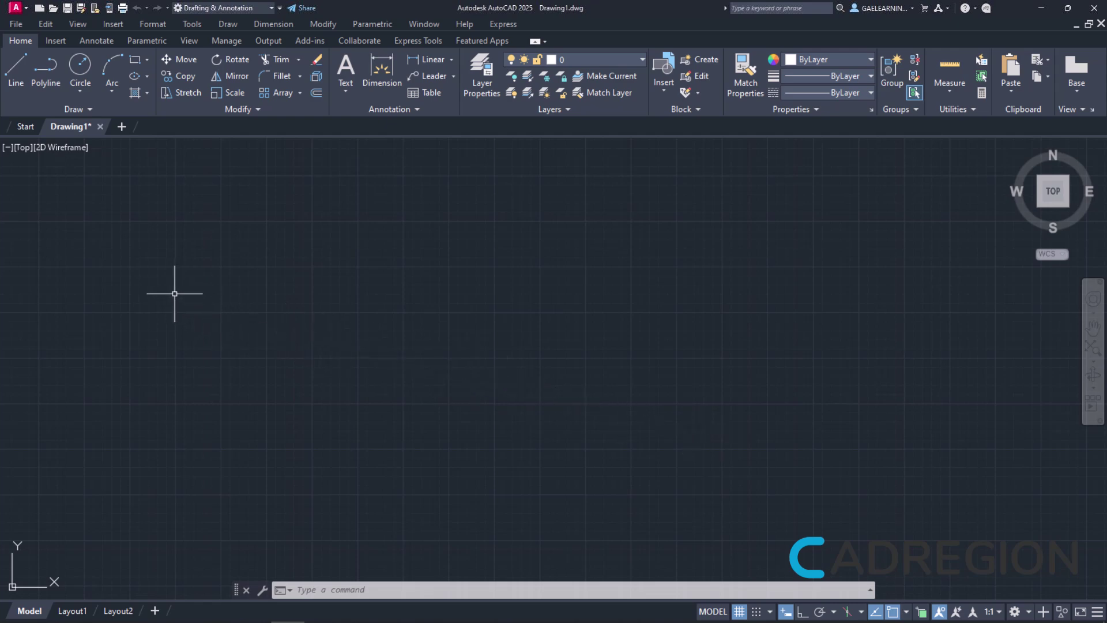
# - Start a new line and draw a 5-unit segment at 35°
pyautogui.click(7, 80)
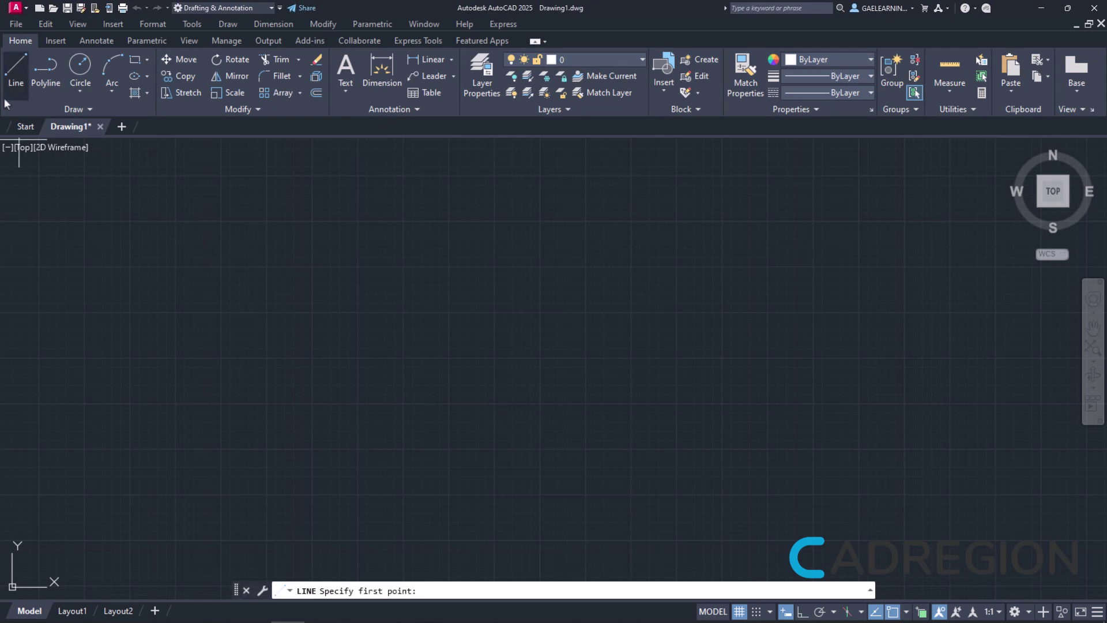
pyautogui.click(305, 405)
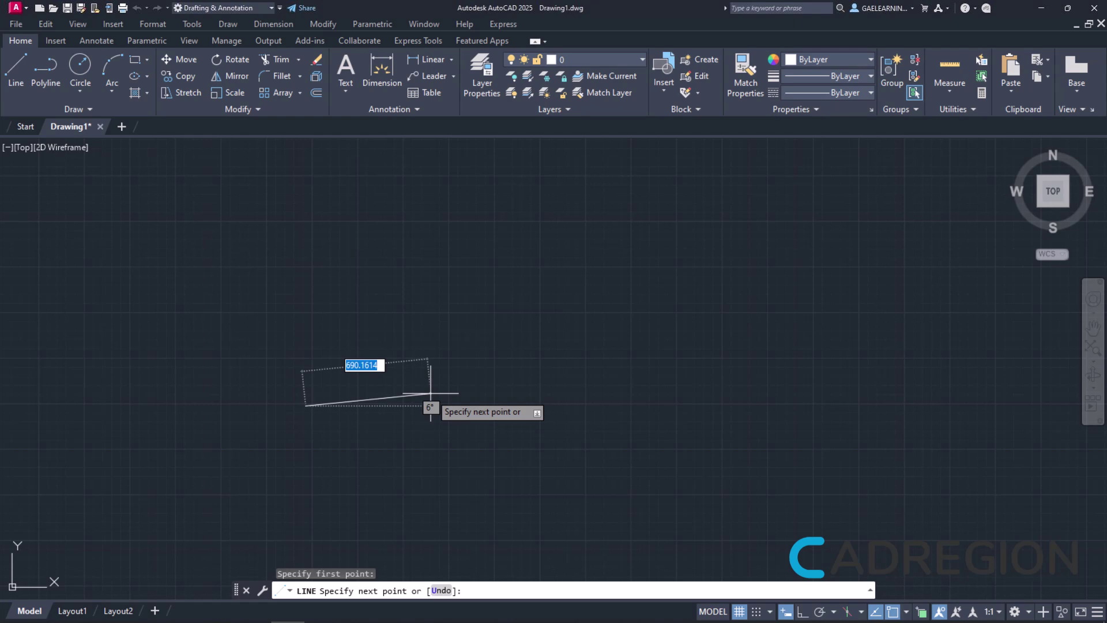
pyautogui.write('5')
pyautogui.press('Tab')
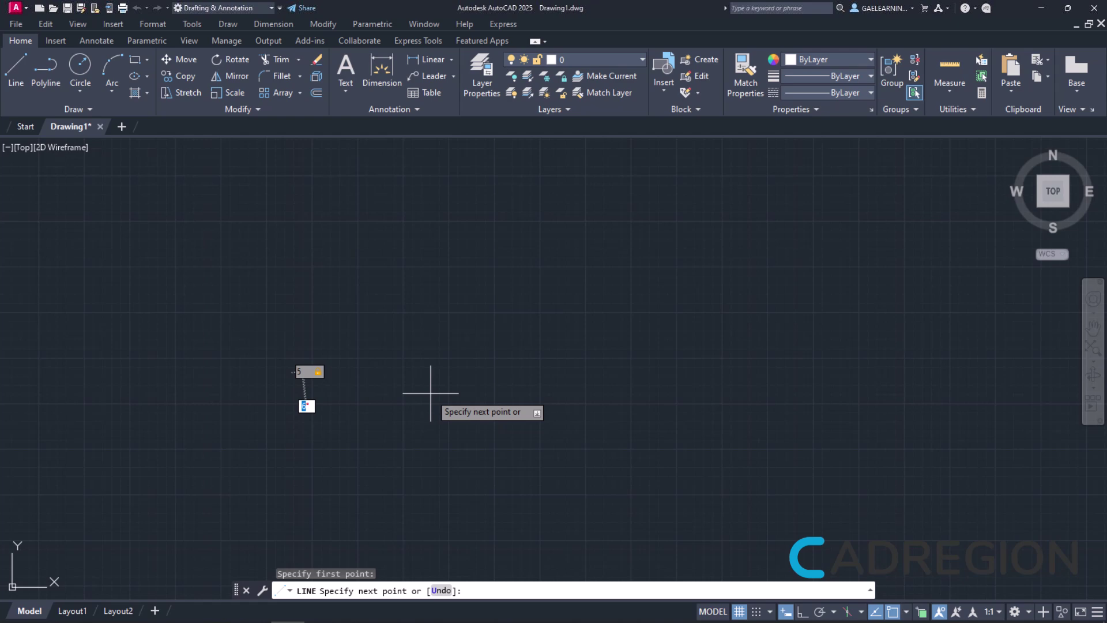
pyautogui.write('35')
pyautogui.press('Return')
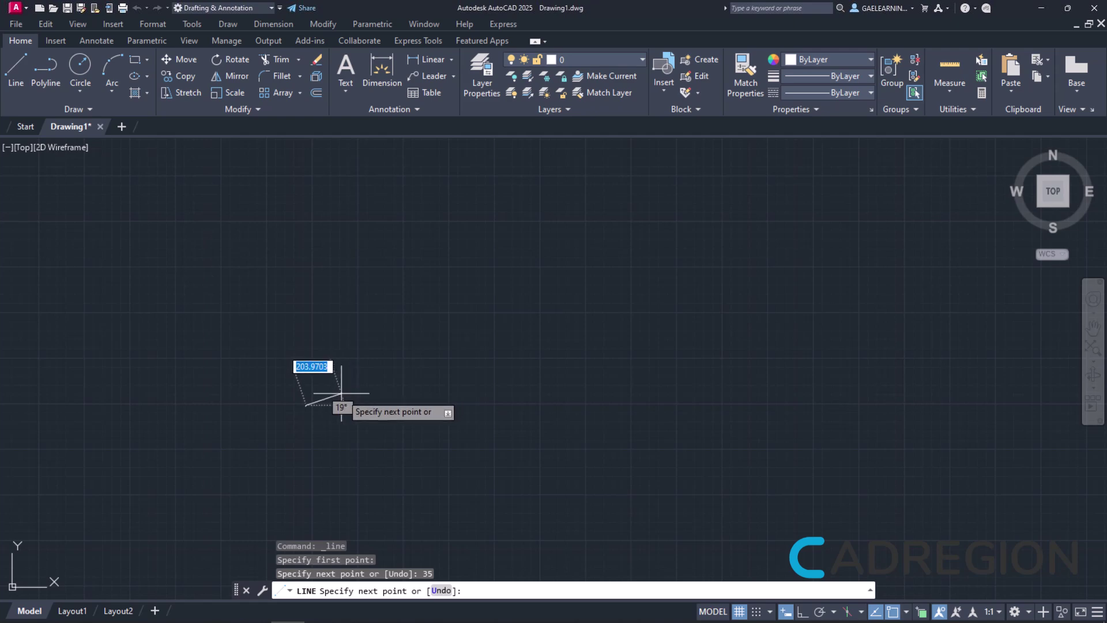
# - Zoom in and pan to centre the short 35° line
pyautogui.scroll(3, 310, 410)
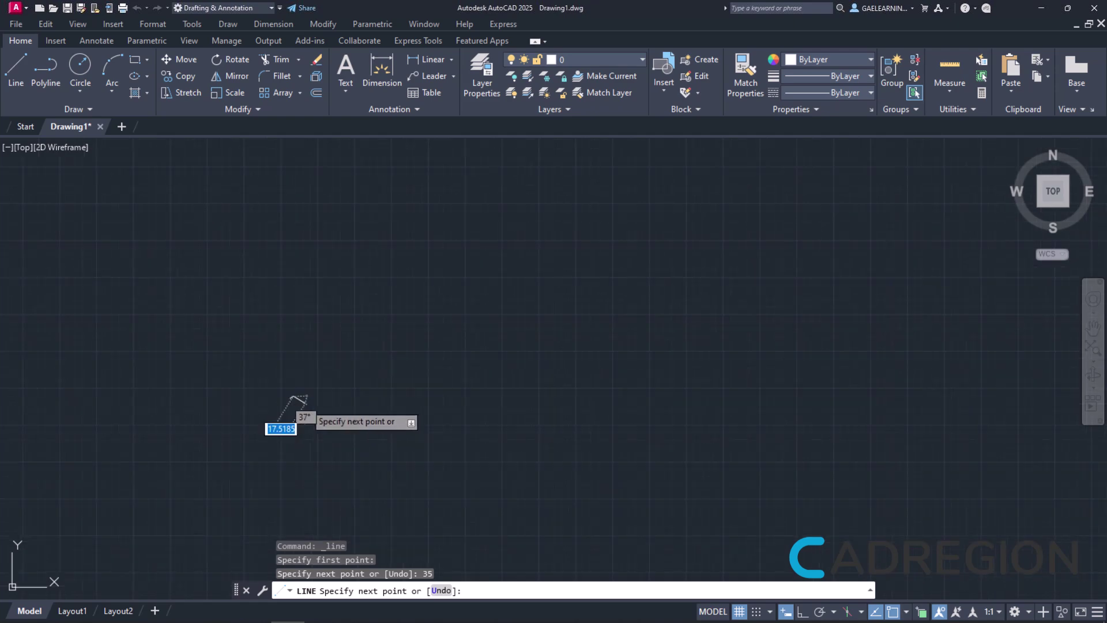
pyautogui.scroll(2, 297, 395)
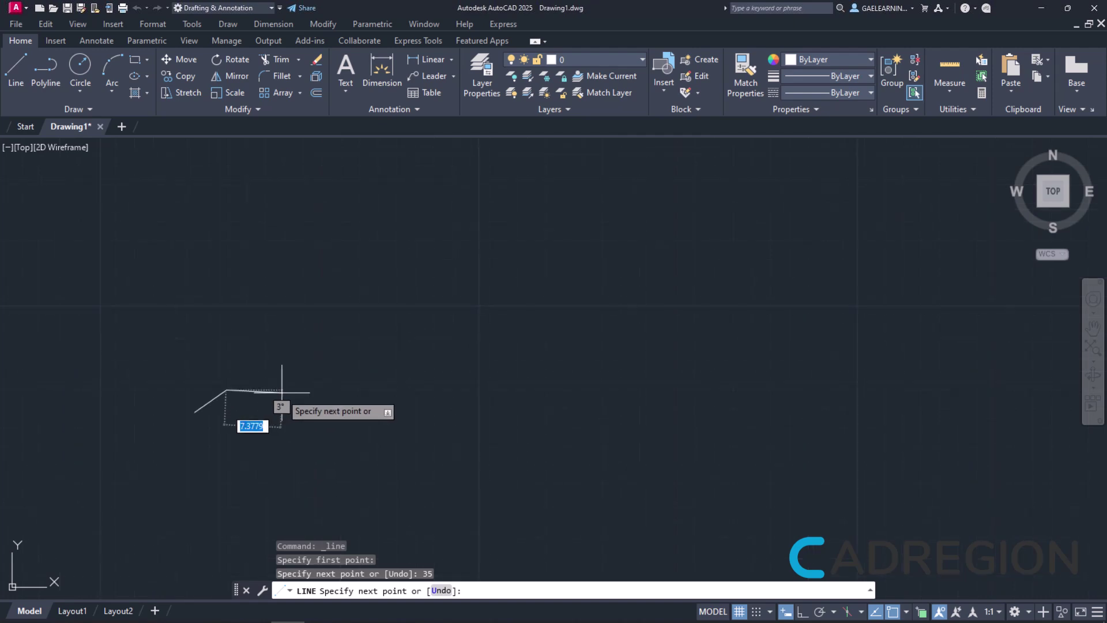
pyautogui.scroll(5, 271, 397)
pyautogui.moveTo(169, 407); pyautogui.dragTo(370, 366, button='middle')
pyautogui.scroll(2, 379, 362)
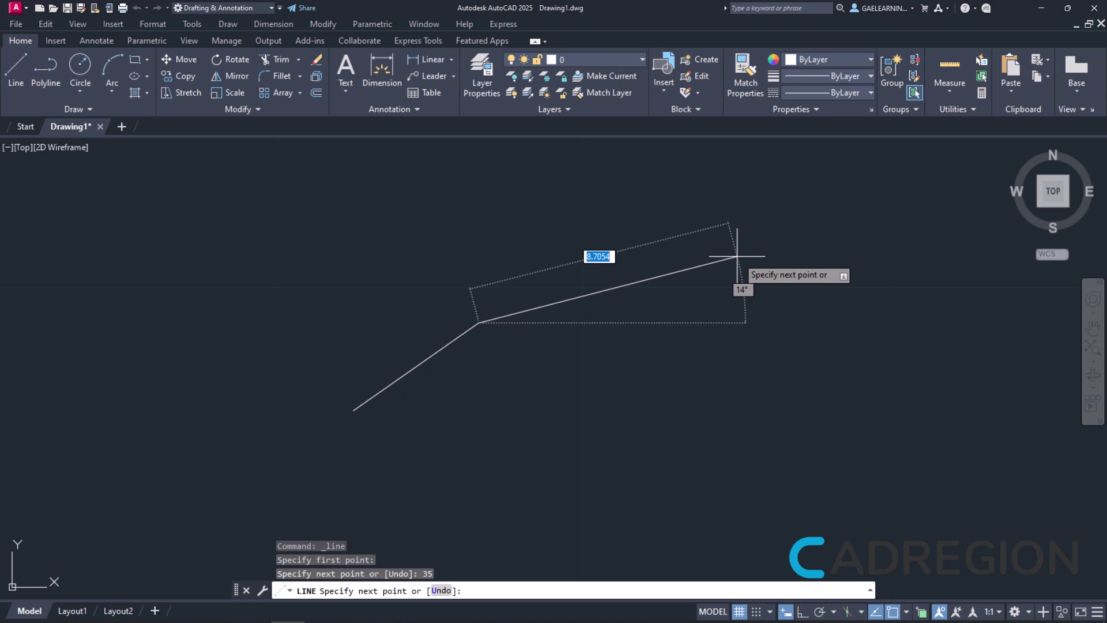
# - Add a 6-unit segment at 30°, then end the LINE command
pyautogui.write('6')
pyautogui.press('Tab')
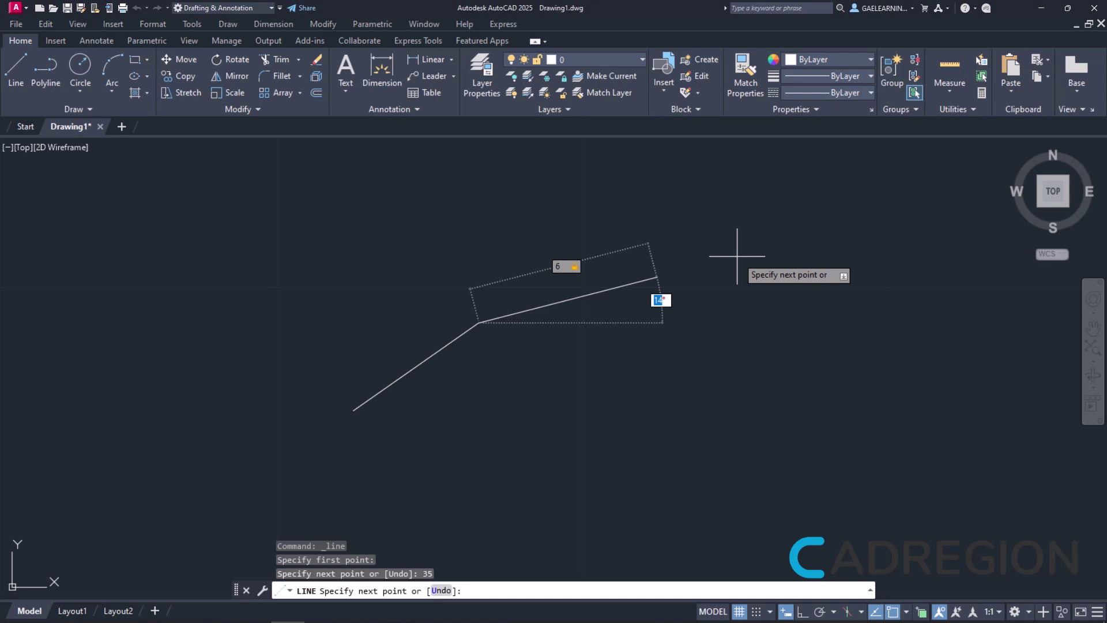
pyautogui.write('30')
pyautogui.press('Return')
pyautogui.press('Escape')
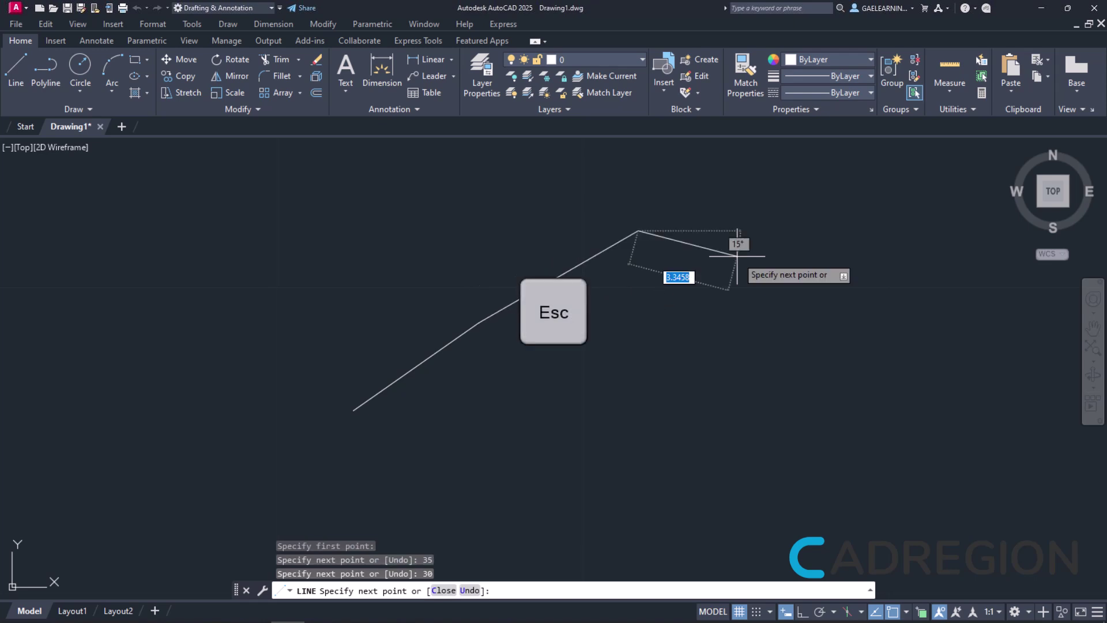
pyautogui.press('Escape')
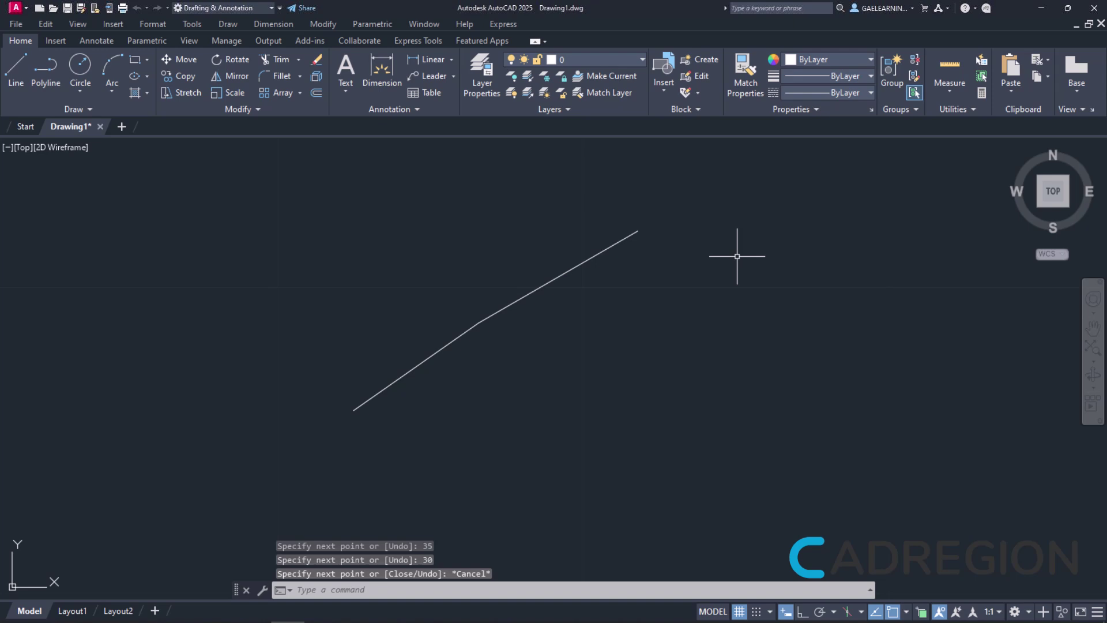
pyautogui.click(17, 69)
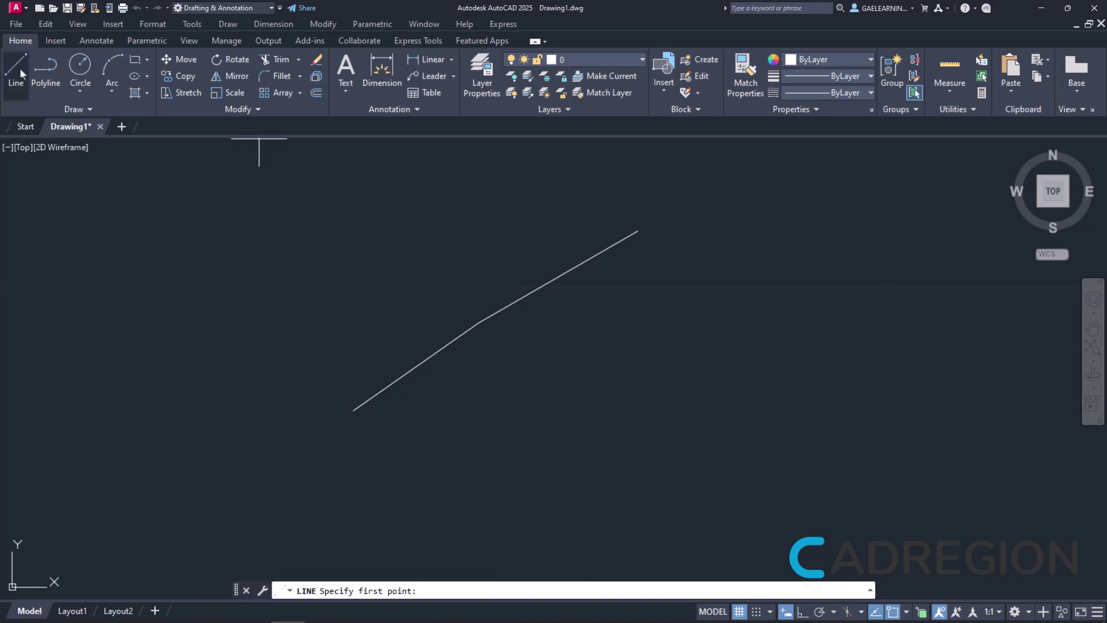
pyautogui.press('Escape')
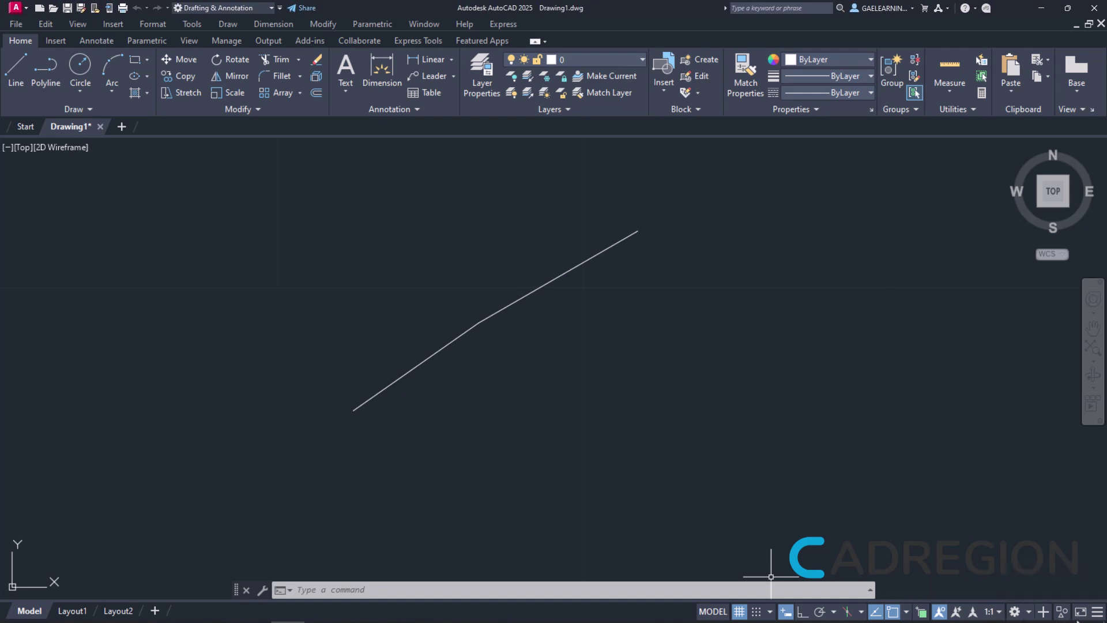
pyautogui.click(1097, 613)
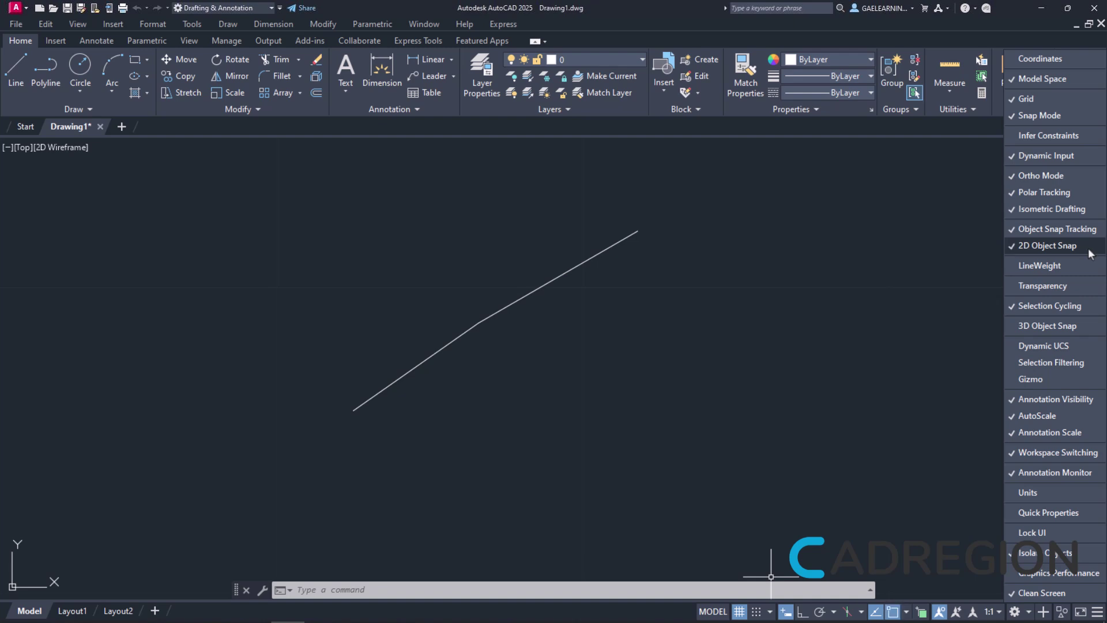
pyautogui.click(898, 572)
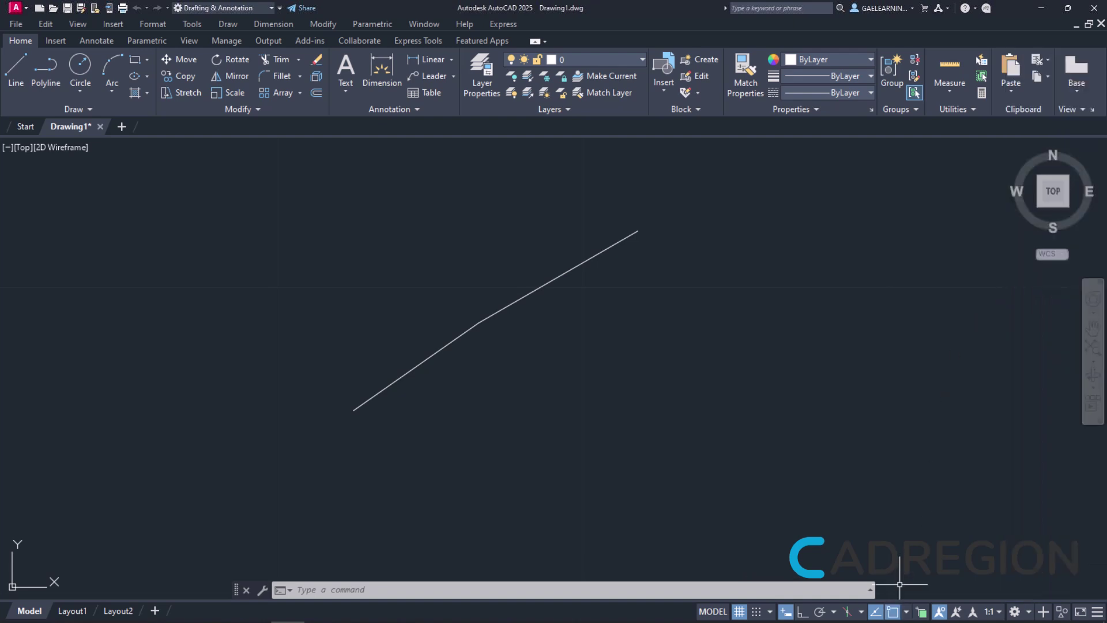
# - Enable Endpoint and Midpoint object snaps and start a new line
pyautogui.click(907, 612)
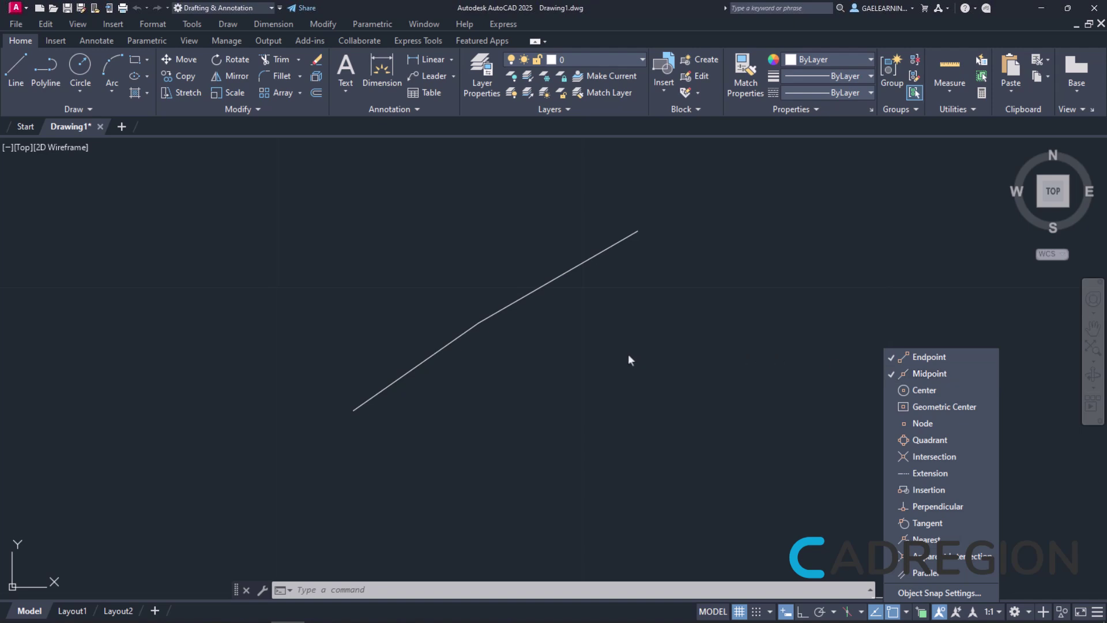
pyautogui.click(21, 84)
pyautogui.click(20, 84)
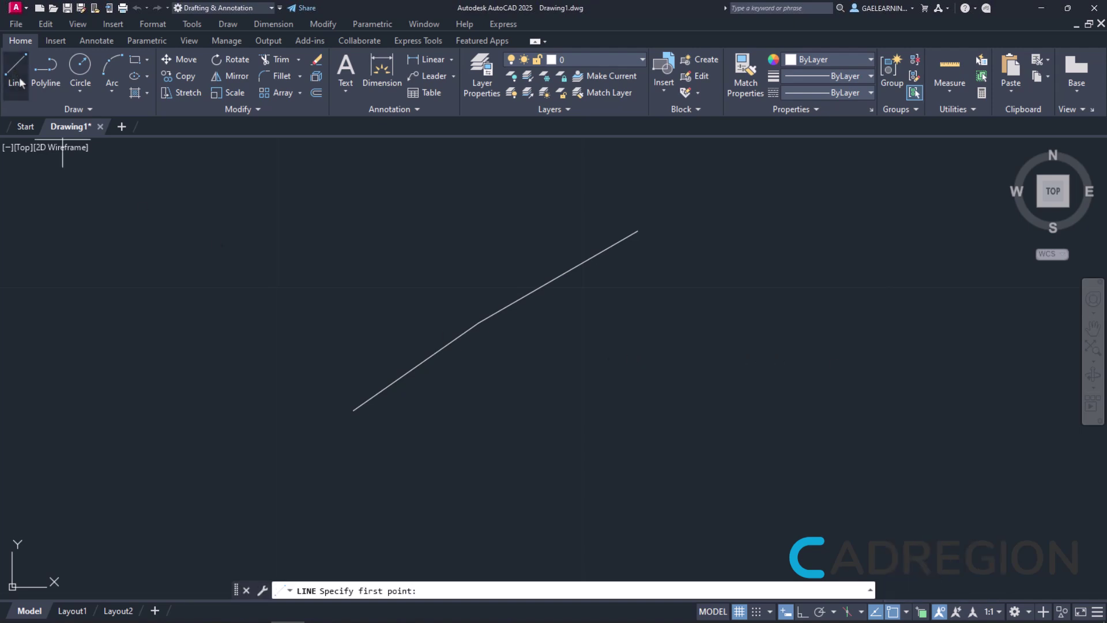
# - Draw a 3-unit line at 0° from the sloped line's upper endpoint, then end LINE
pyautogui.click(638, 231)
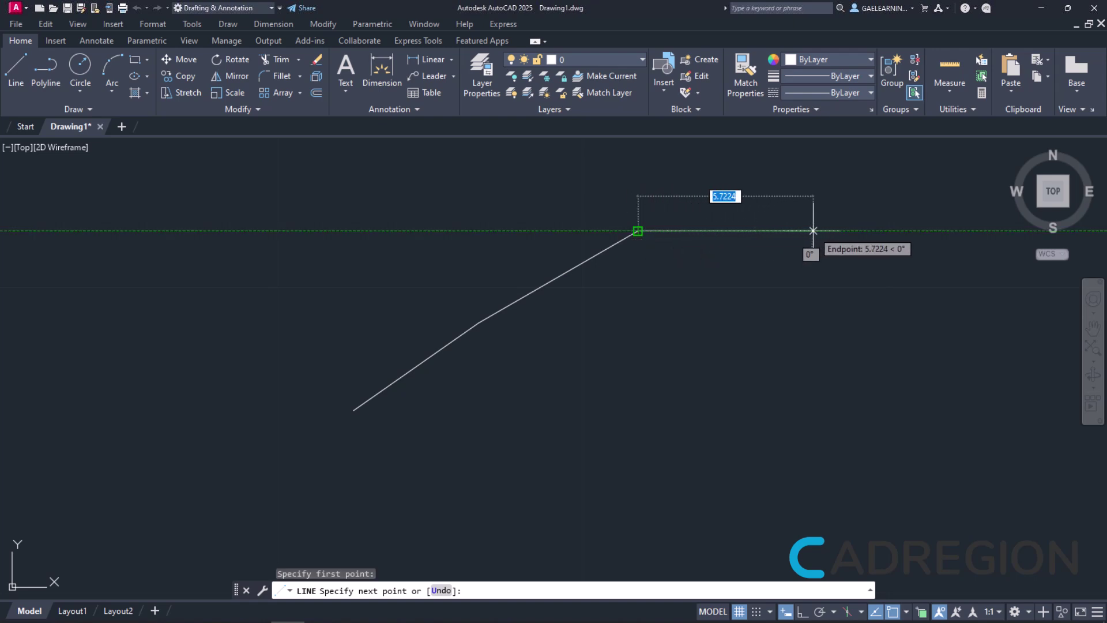
pyautogui.write('3')
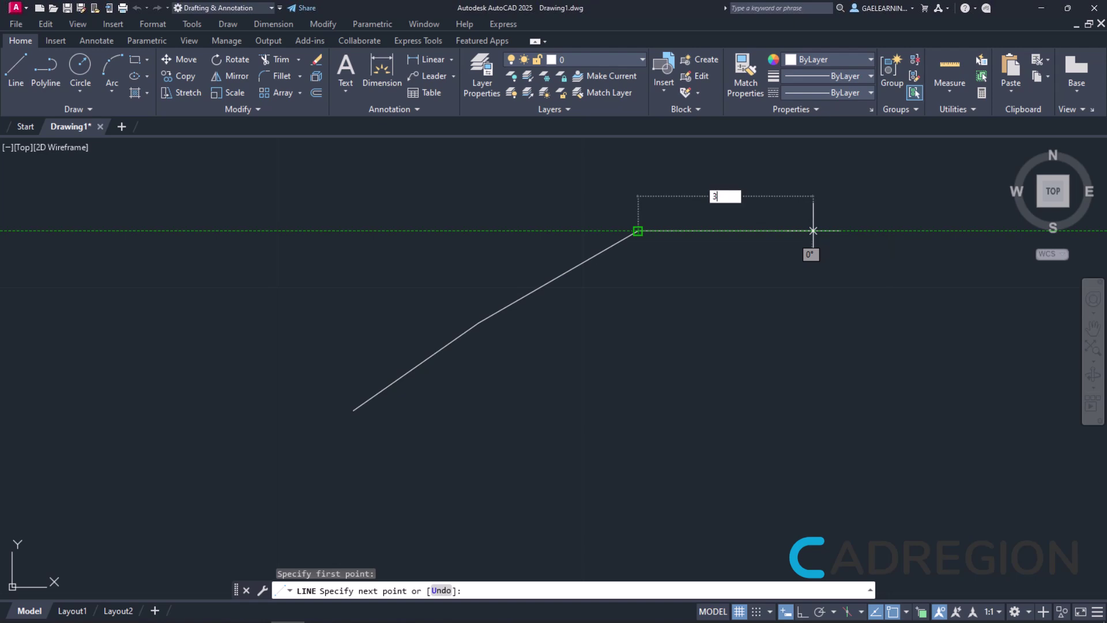
pyautogui.press('Return')
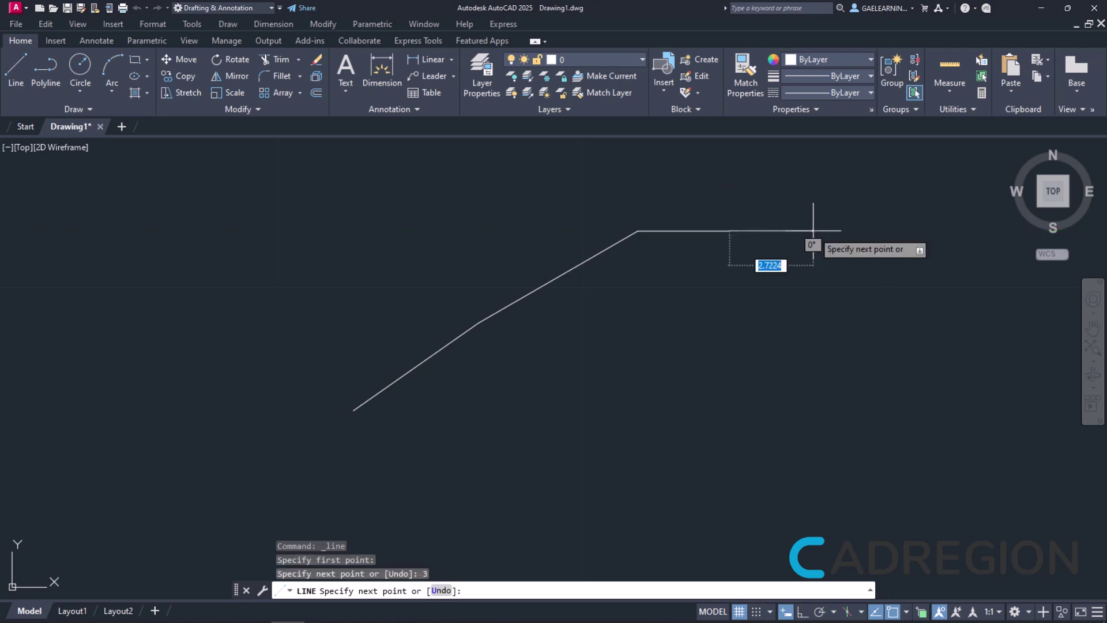
pyautogui.press('Return')
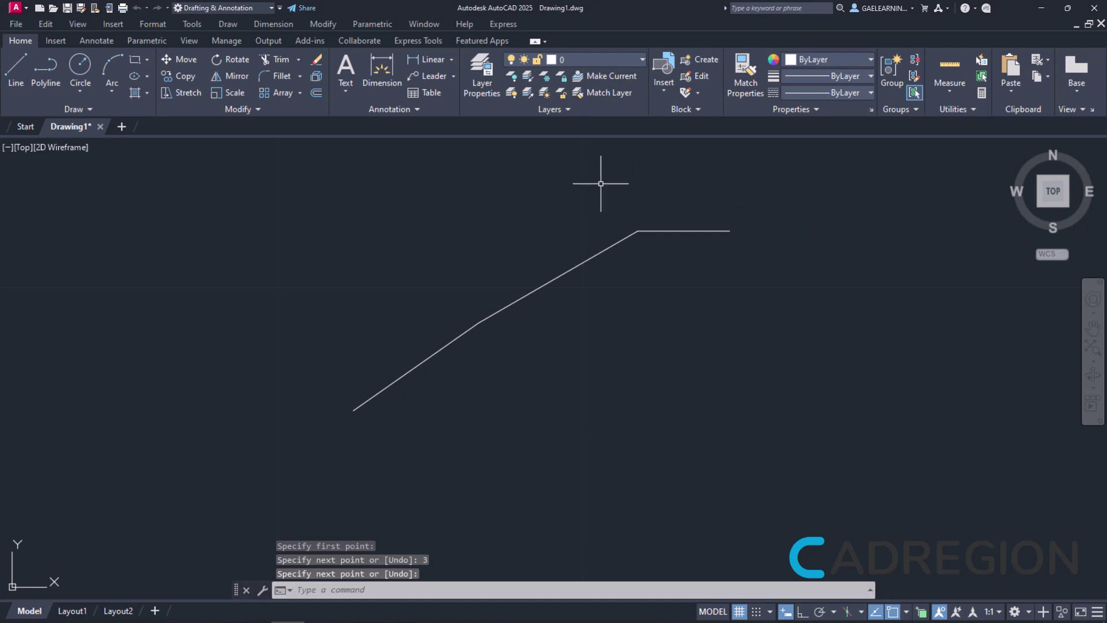
pyautogui.click(15, 76)
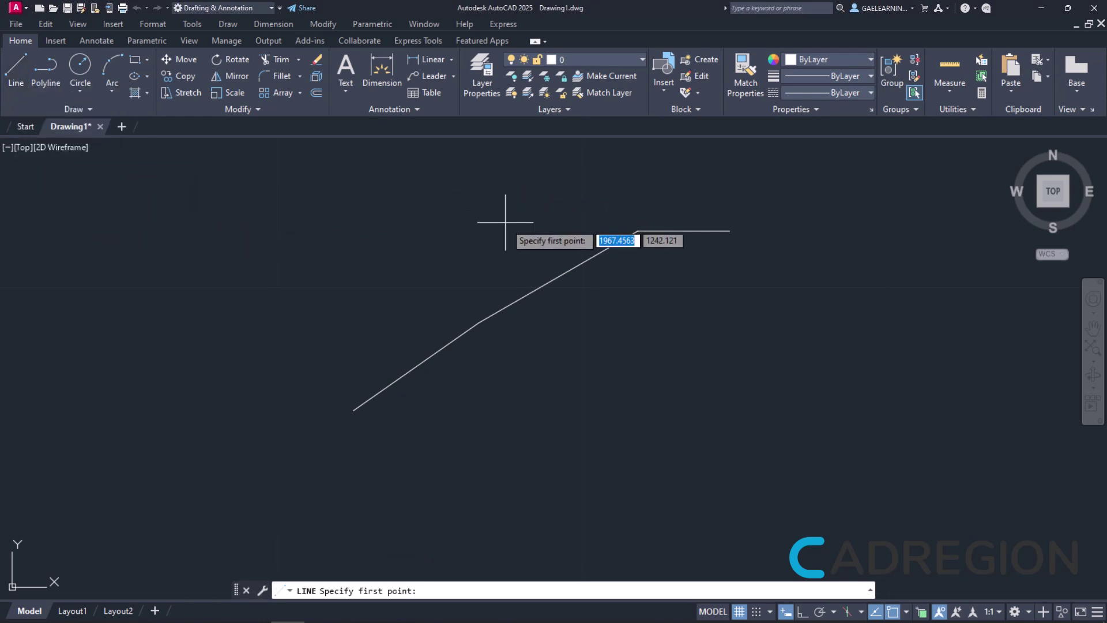
pyautogui.click(557, 276)
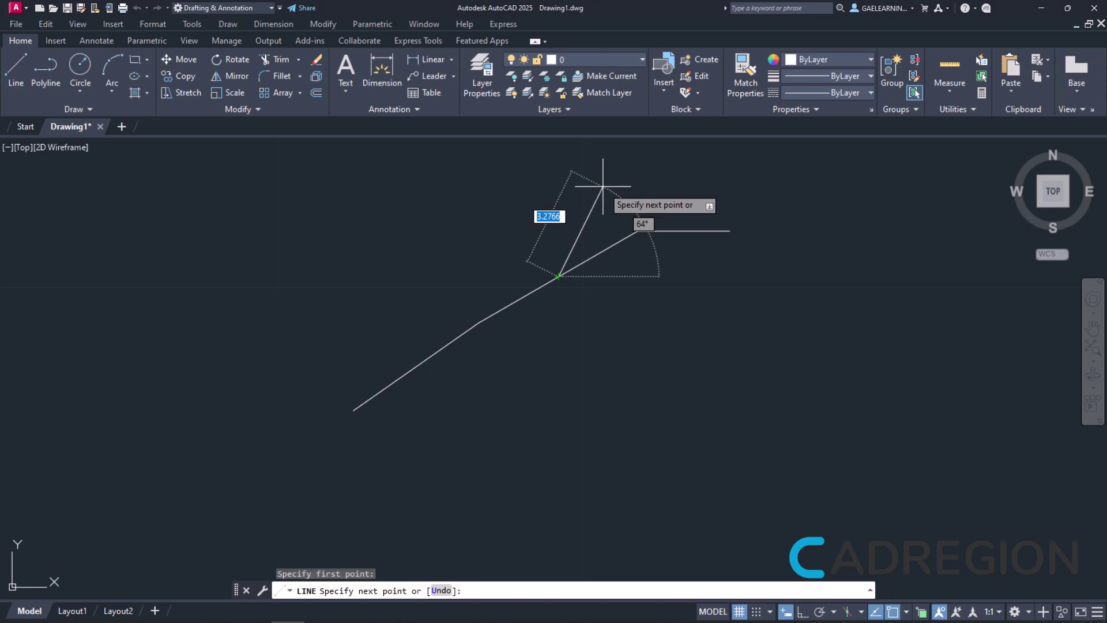
pyautogui.press('Escape')
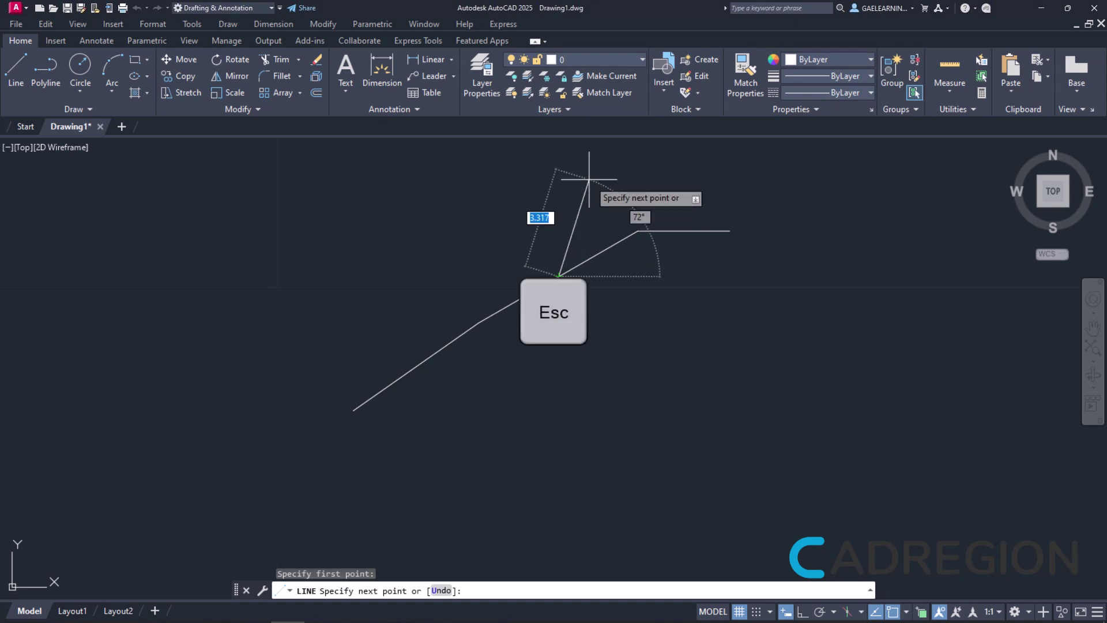